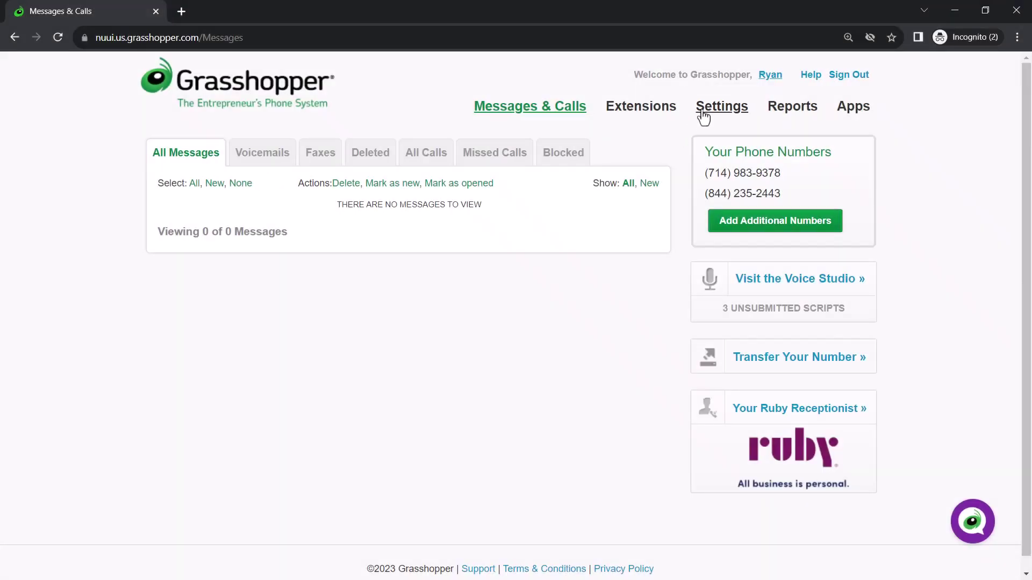
# Go to account Settings and bring up the greetings settings page
pyautogui.click(703, 112)
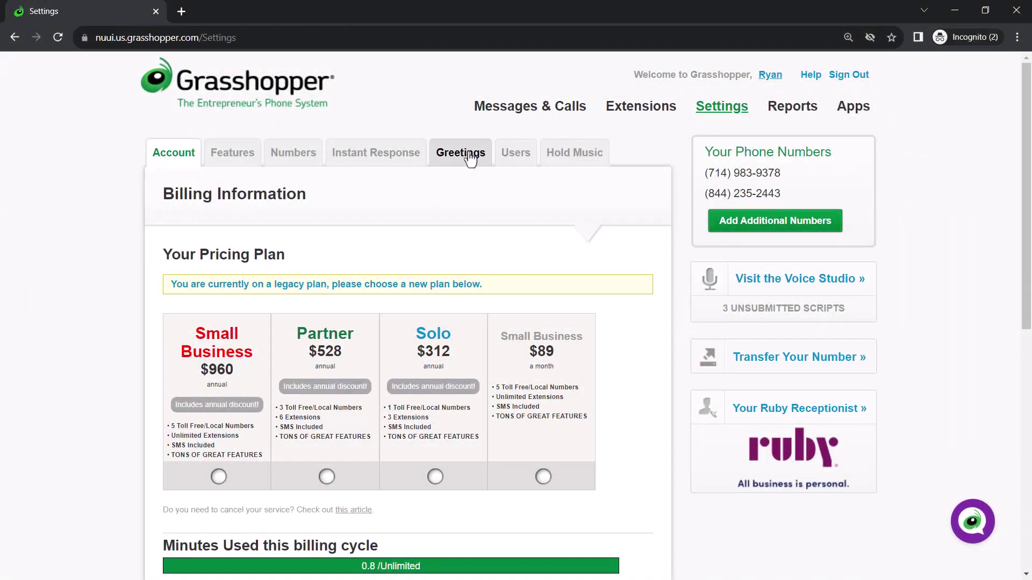
pyautogui.click(466, 153)
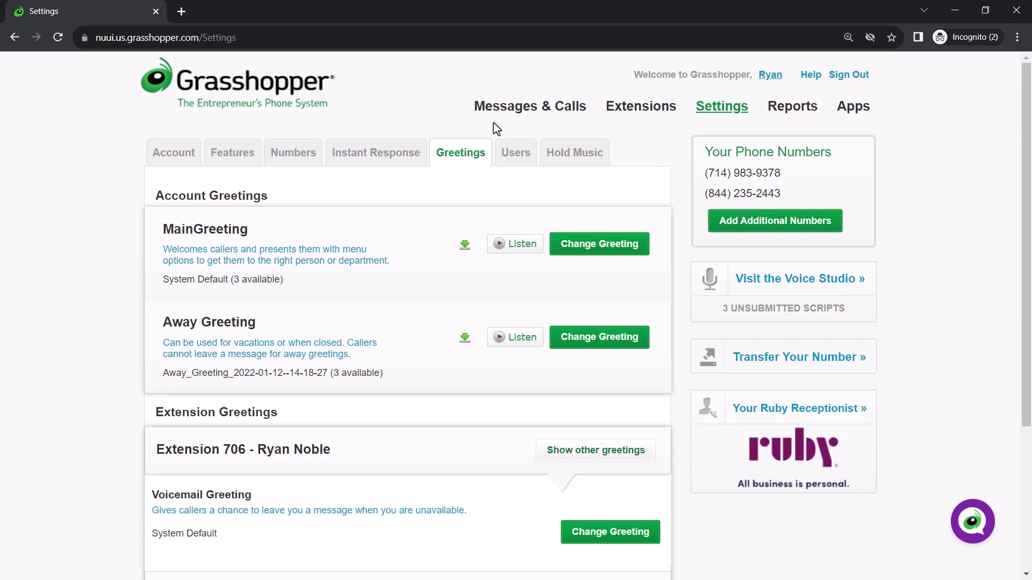
pyautogui.scroll(-3, 581, 196)
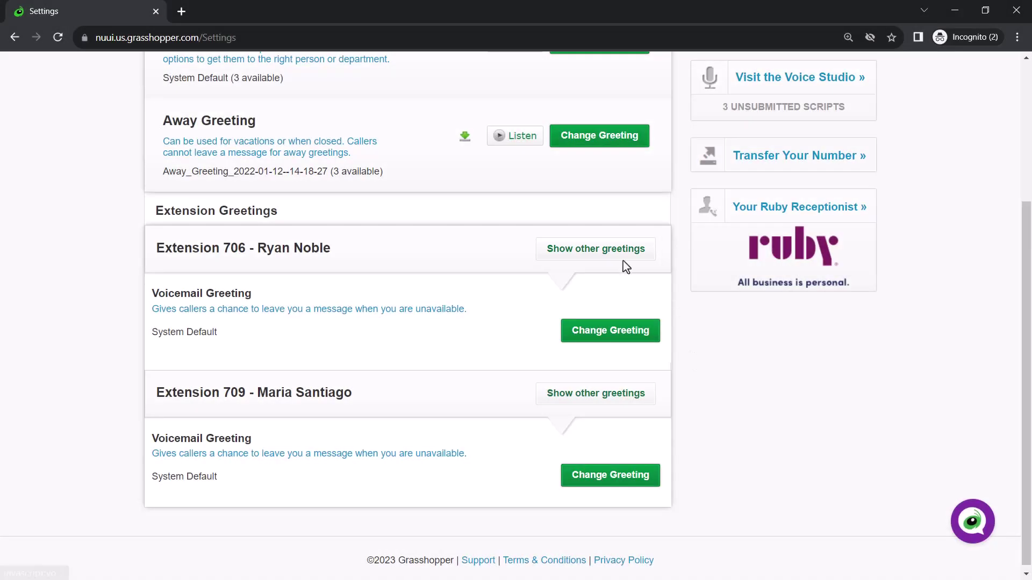
# Expand Extension 706's other greetings to show its away greeting and options
pyautogui.click(616, 255)
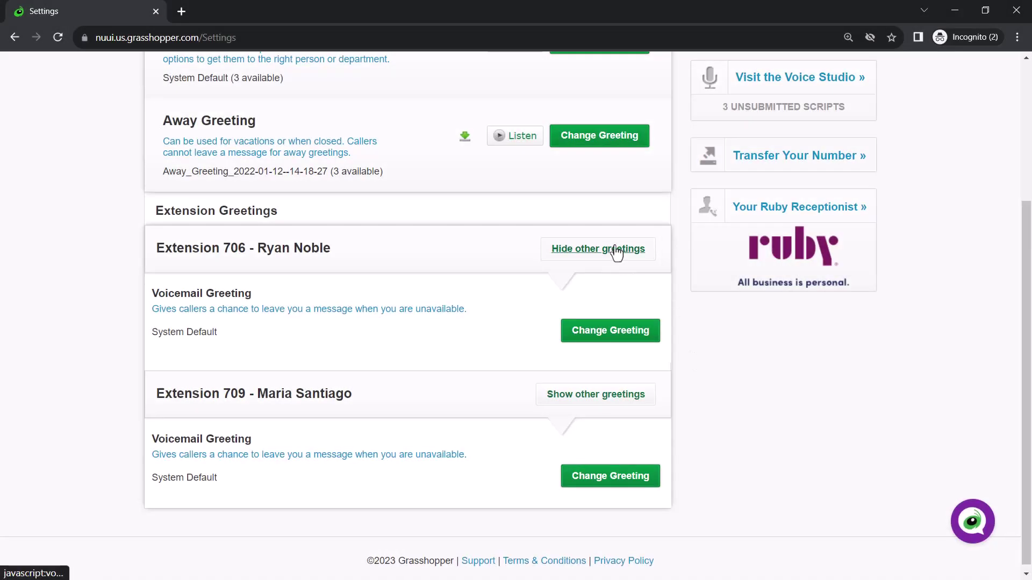
pyautogui.scroll(-1, 665, 290)
pyautogui.scroll(-1, 677, 323)
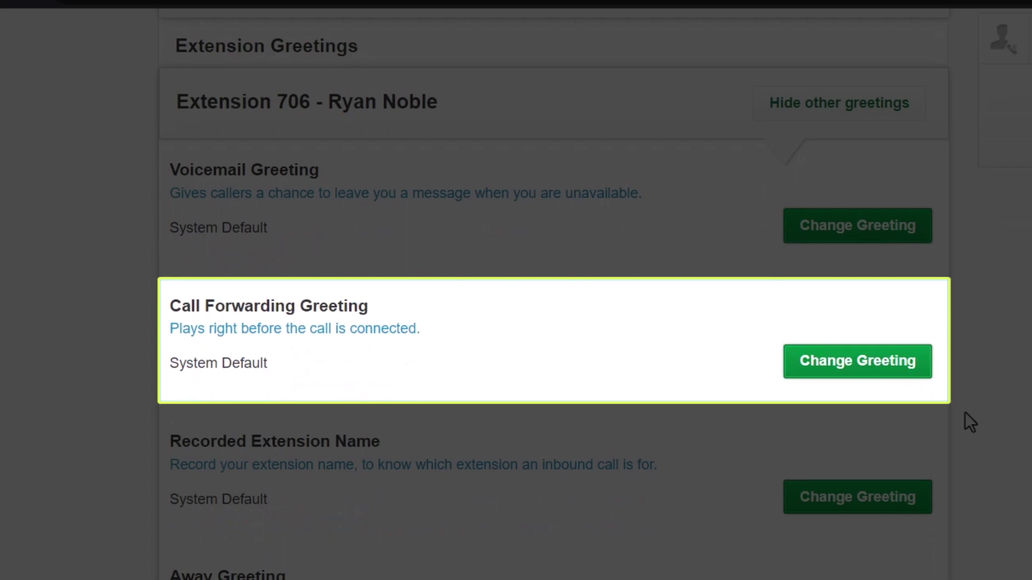
pyautogui.scroll(-1, 985, 422)
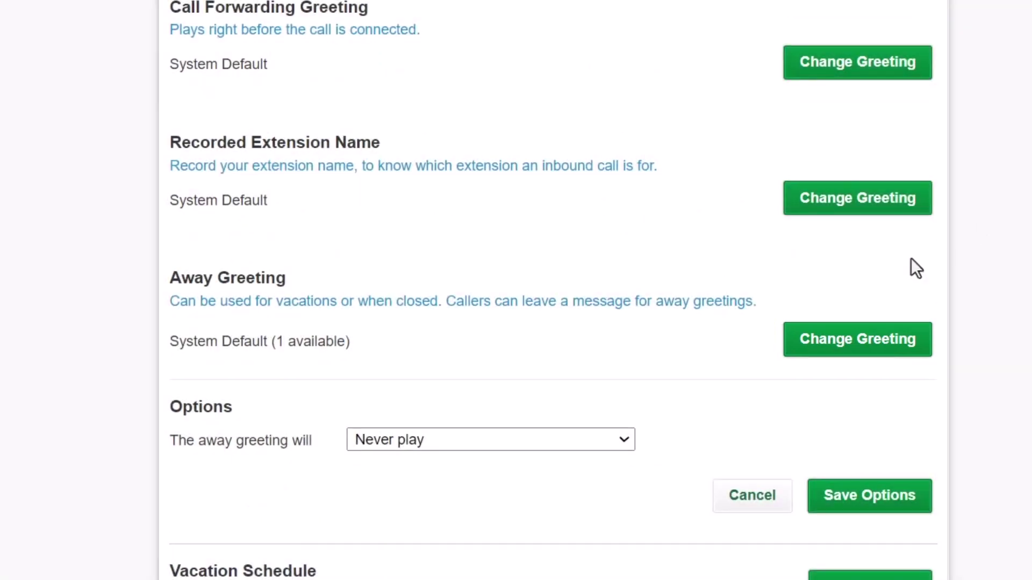
# Change Extension 706's away greeting by choosing to create a new one
pyautogui.click(855, 344)
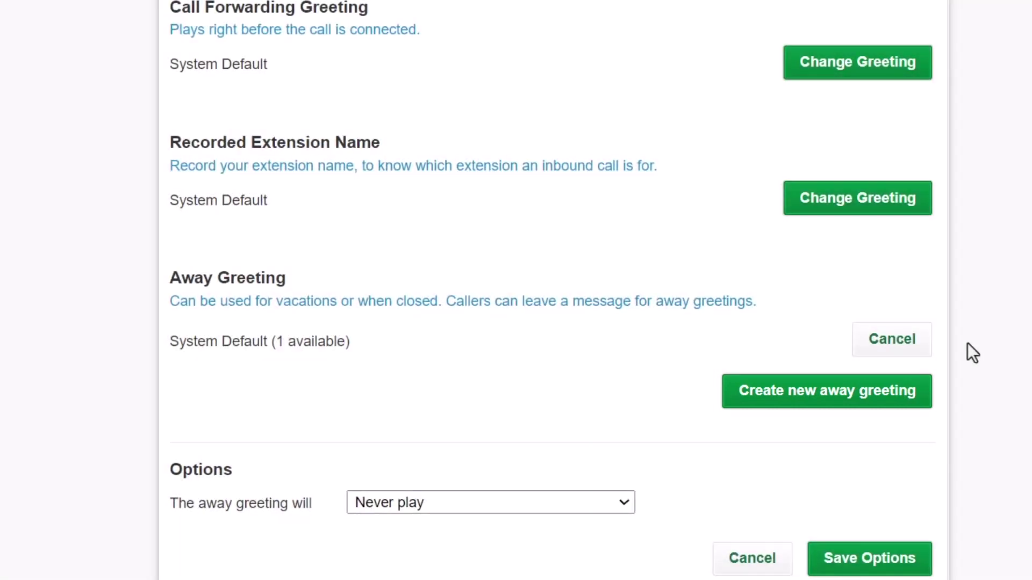
pyautogui.click(889, 394)
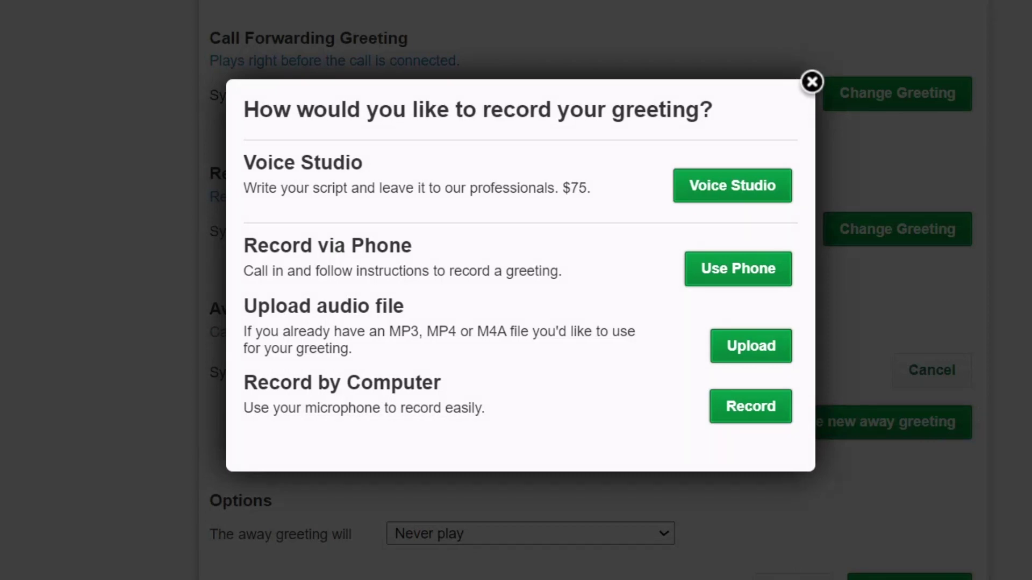
# Upload the away greeting .wav file as Extension 706's new away greeting
pyautogui.click(775, 355)
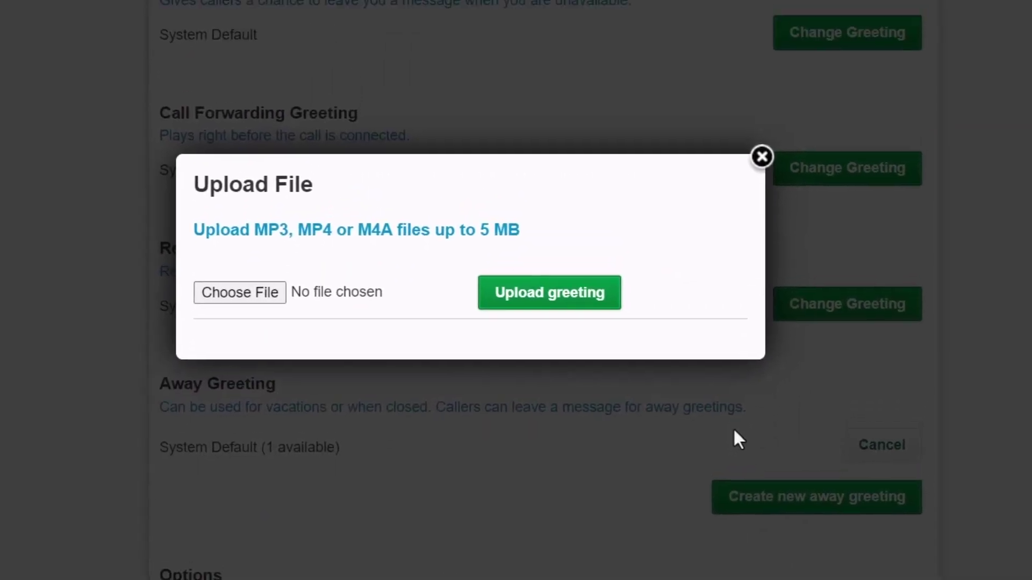
pyautogui.click(253, 310)
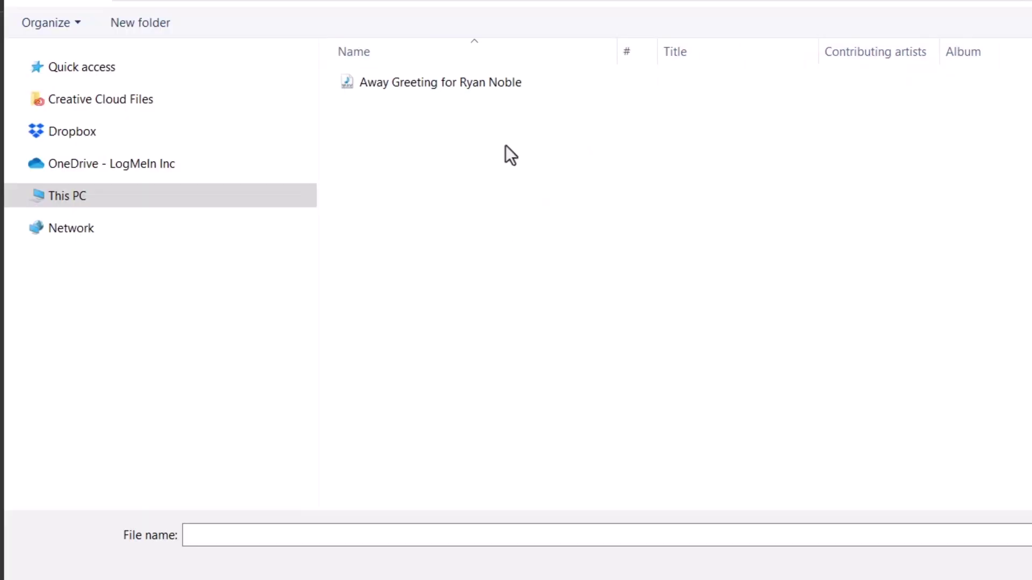
pyautogui.doubleClick(490, 85)
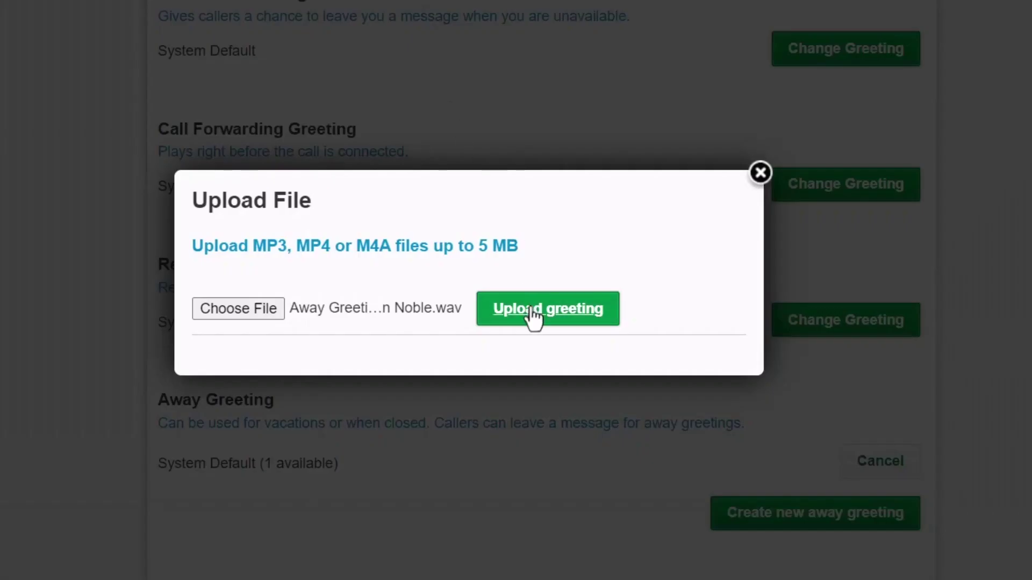
pyautogui.click(611, 311)
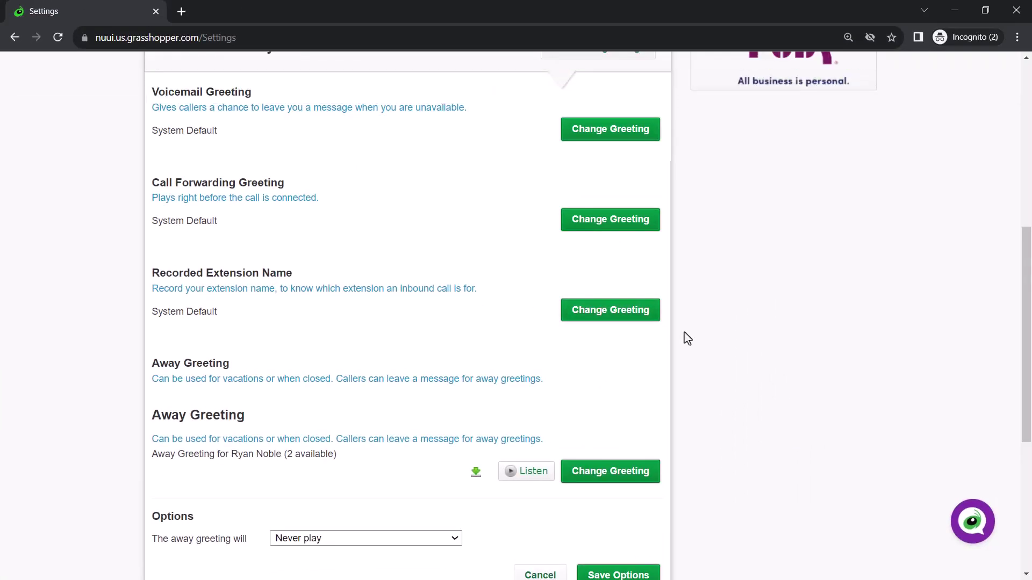
pyautogui.scroll(3, 685, 338)
pyautogui.scroll(2, 686, 339)
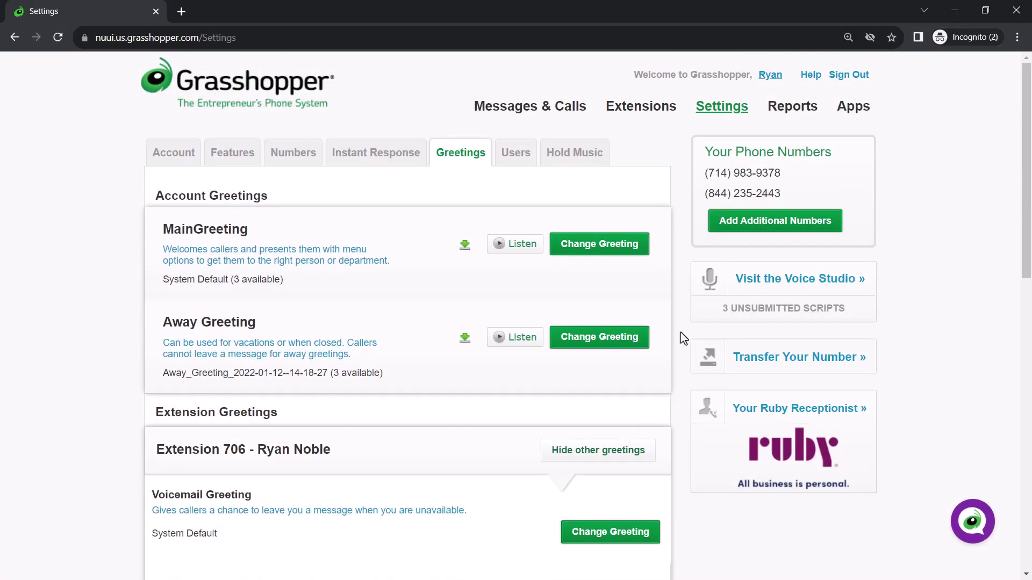
# Open the Extensions list and expand Extension 705's settings for editing
pyautogui.click(623, 116)
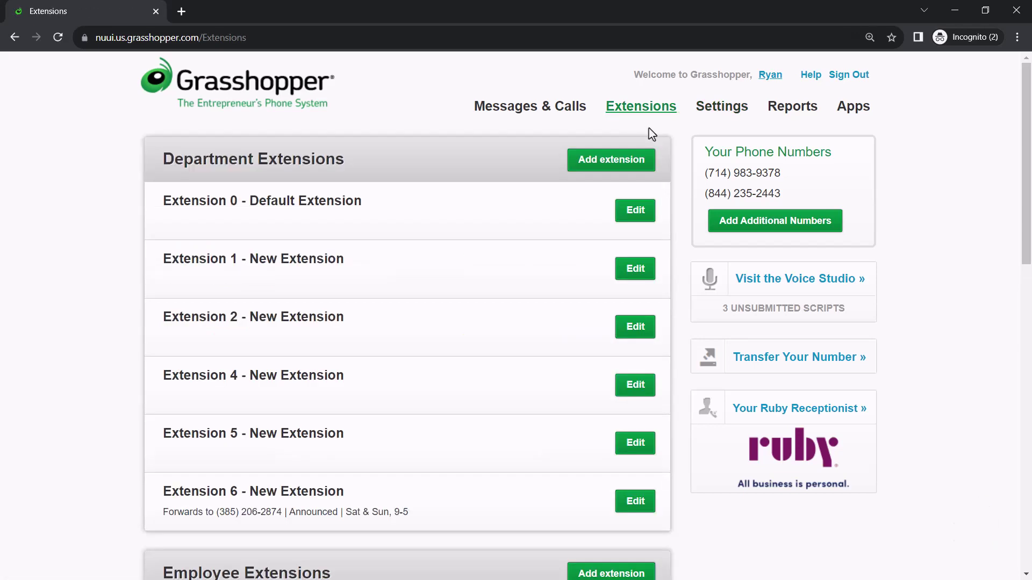
pyautogui.scroll(-5, 649, 128)
pyautogui.scroll(-3, 682, 153)
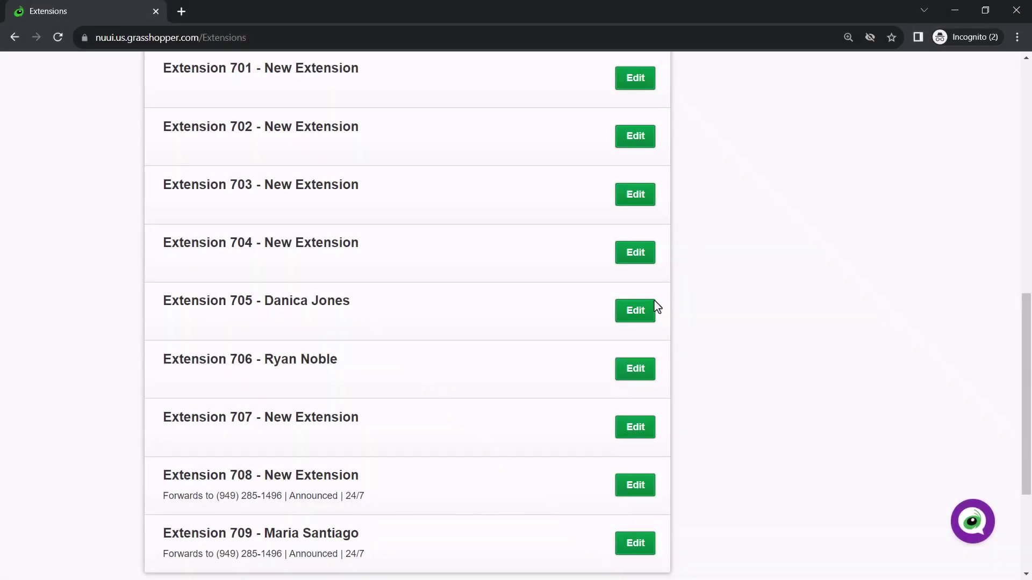
pyautogui.click(645, 311)
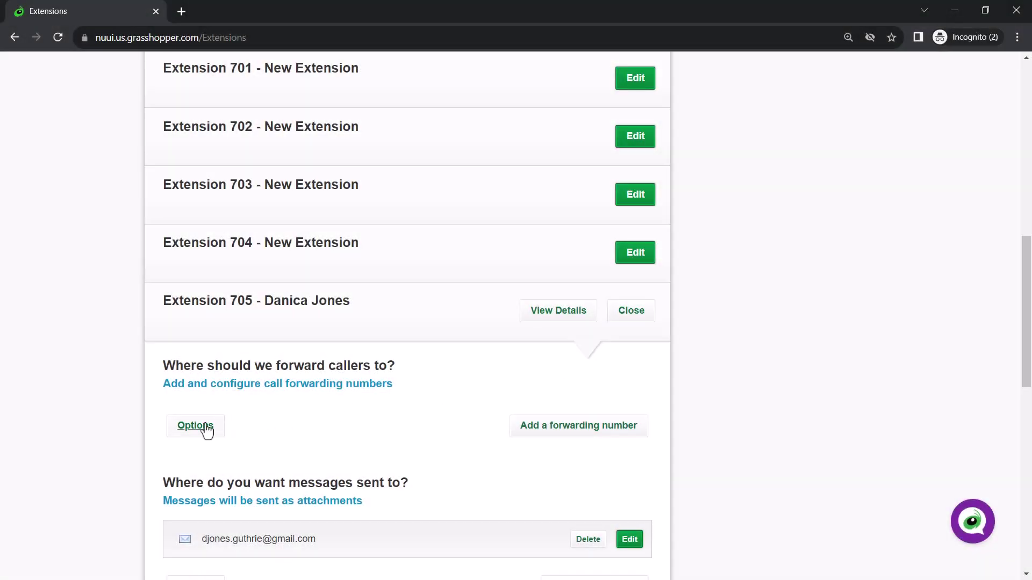
# Show Extension 705's forwarding options and the 'let the caller hear' dropdown
pyautogui.click(204, 425)
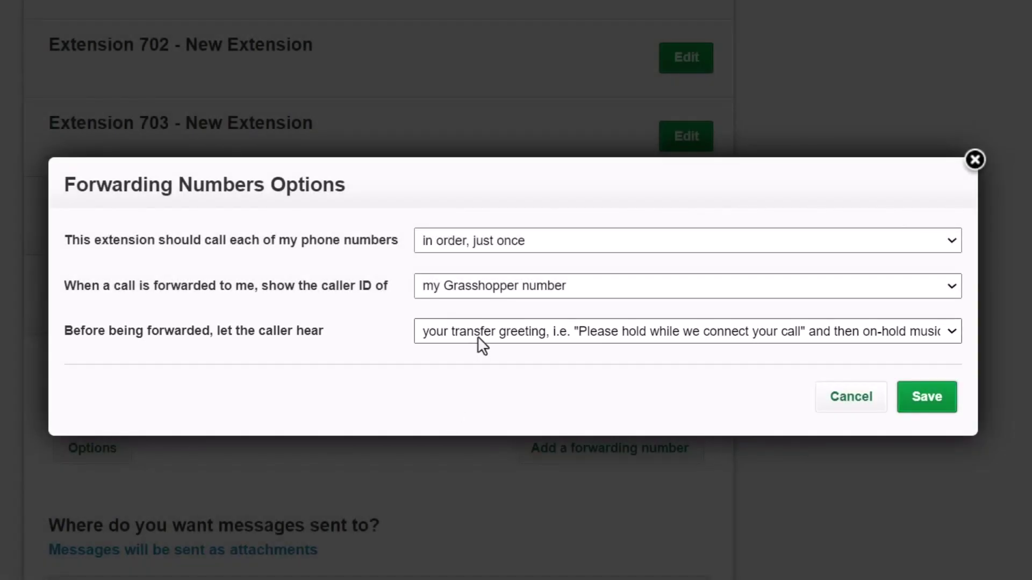
pyautogui.click(476, 337)
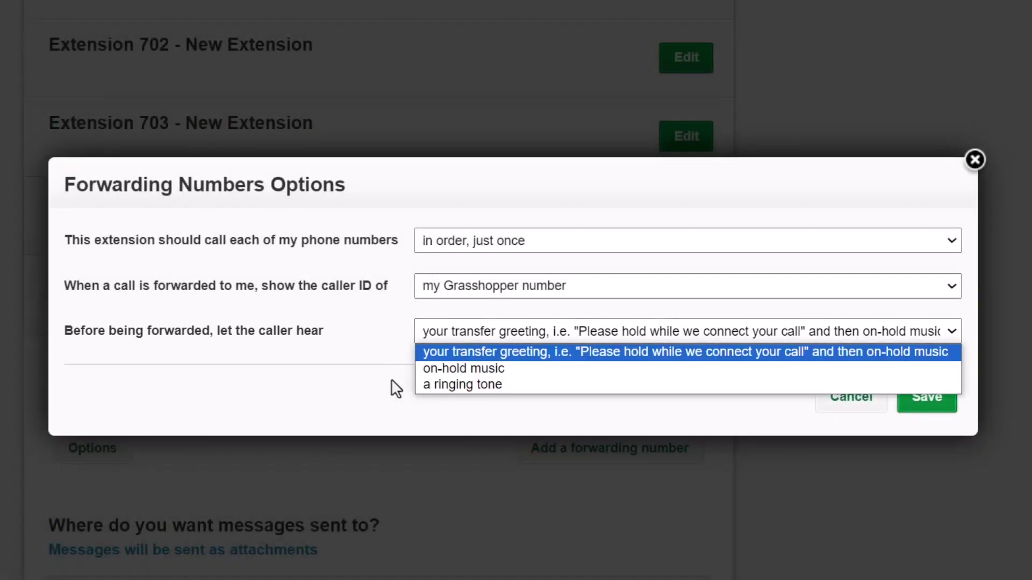